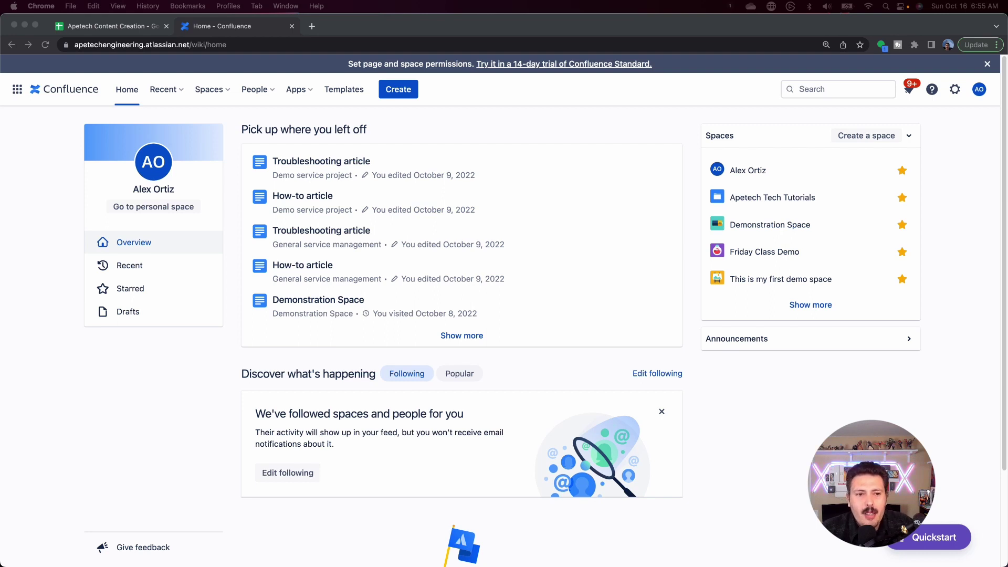
# Open the Thursday Class Demo Space from the starred spaces.
pyautogui.click(212, 90)
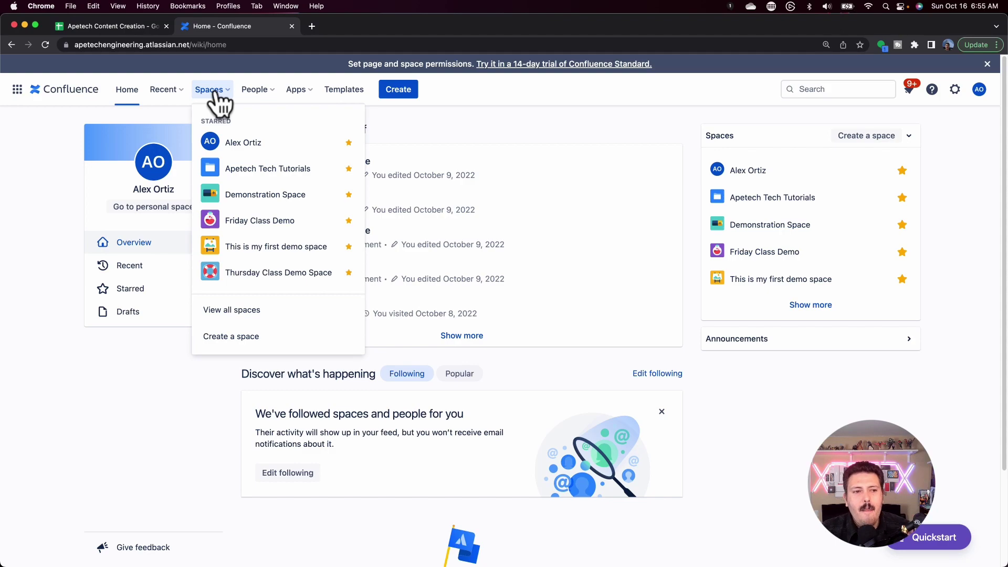
pyautogui.click(212, 89)
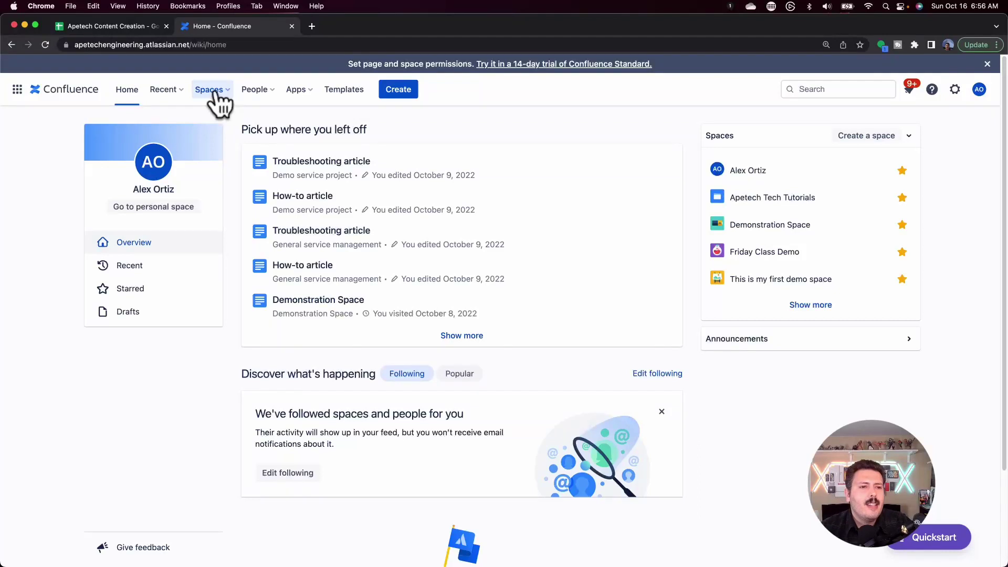
pyautogui.click(212, 91)
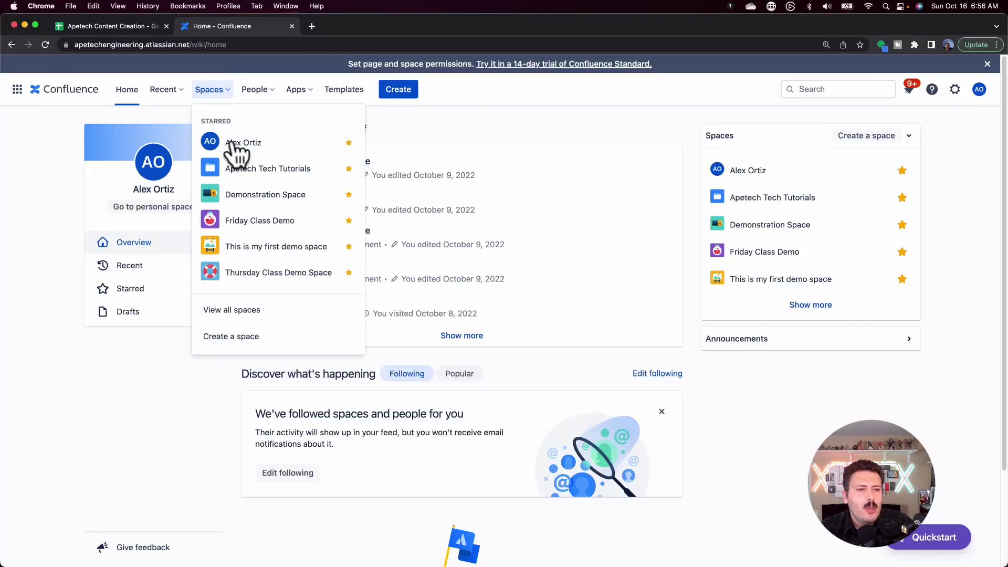
pyautogui.click(273, 271)
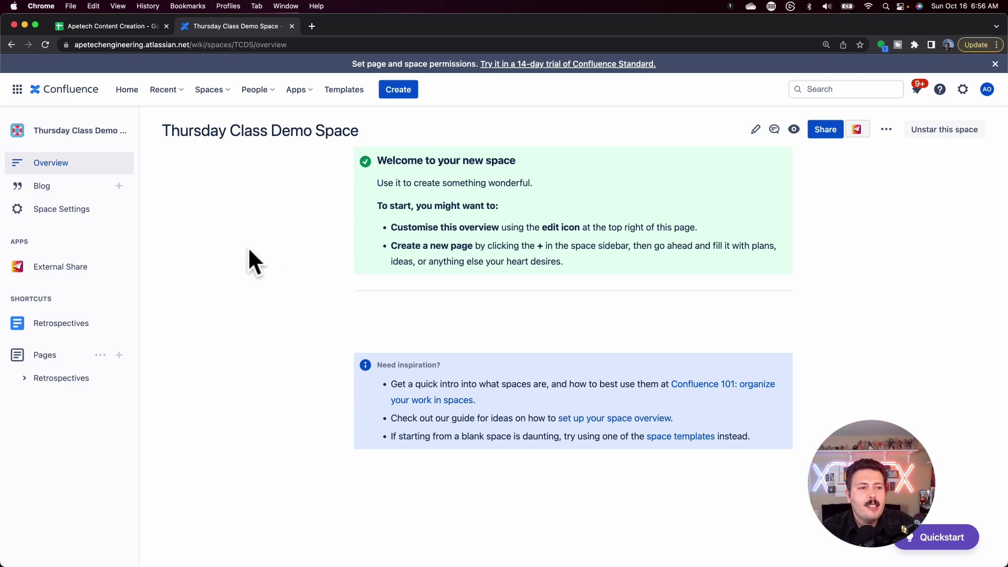
# Start a new page from the Thursday Class Demo Space, check its location path, and close the draft unpublished.
pyautogui.click(403, 90)
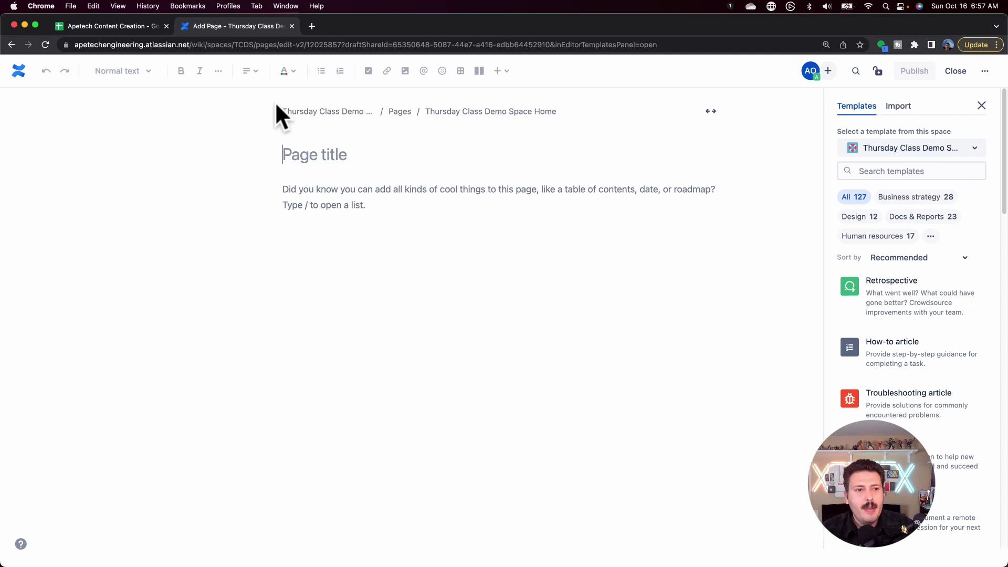
pyautogui.moveTo(412, 138)
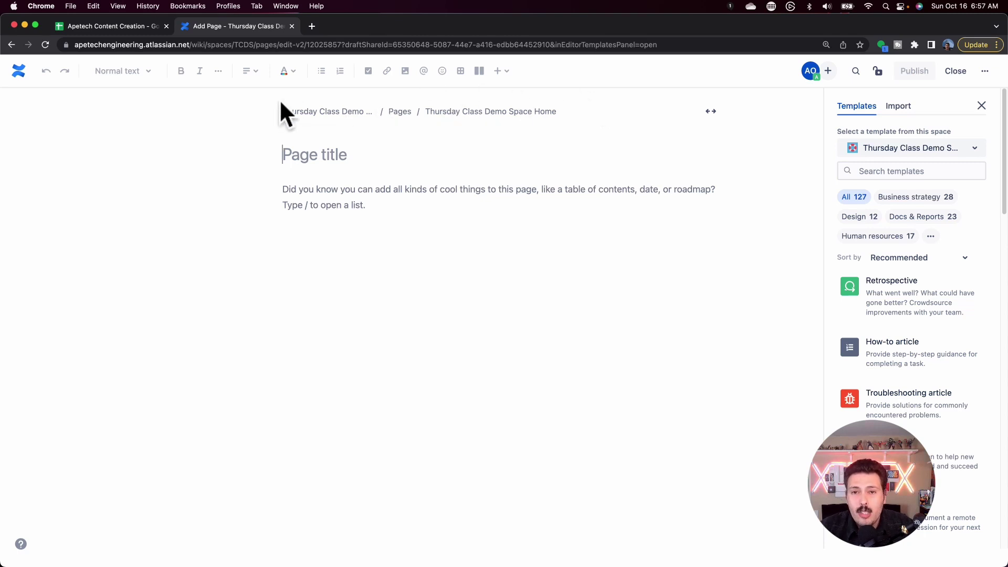
pyautogui.click(955, 72)
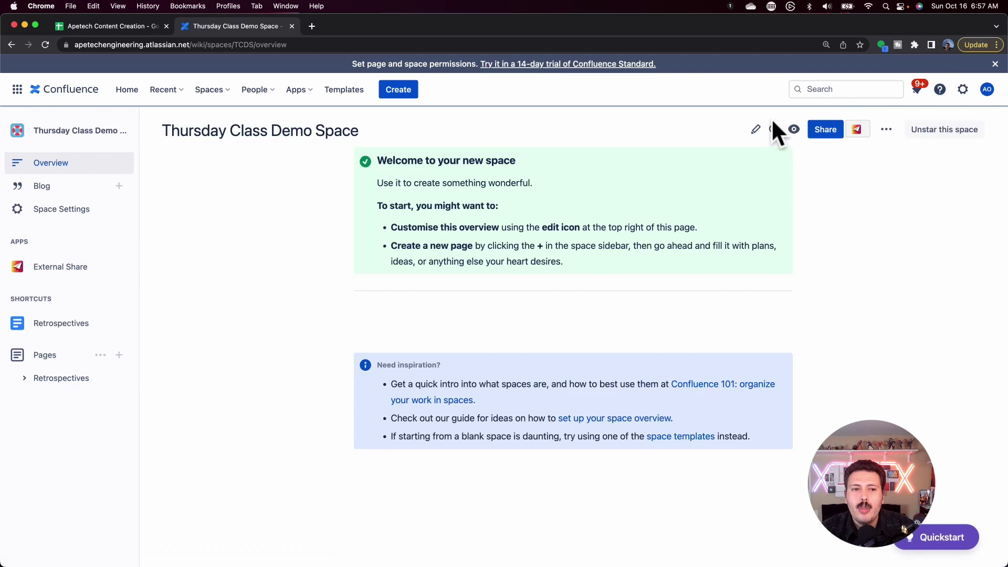
# View all spaces, start a new page from there to check where it would be placed, and close the draft.
pyautogui.click(209, 89)
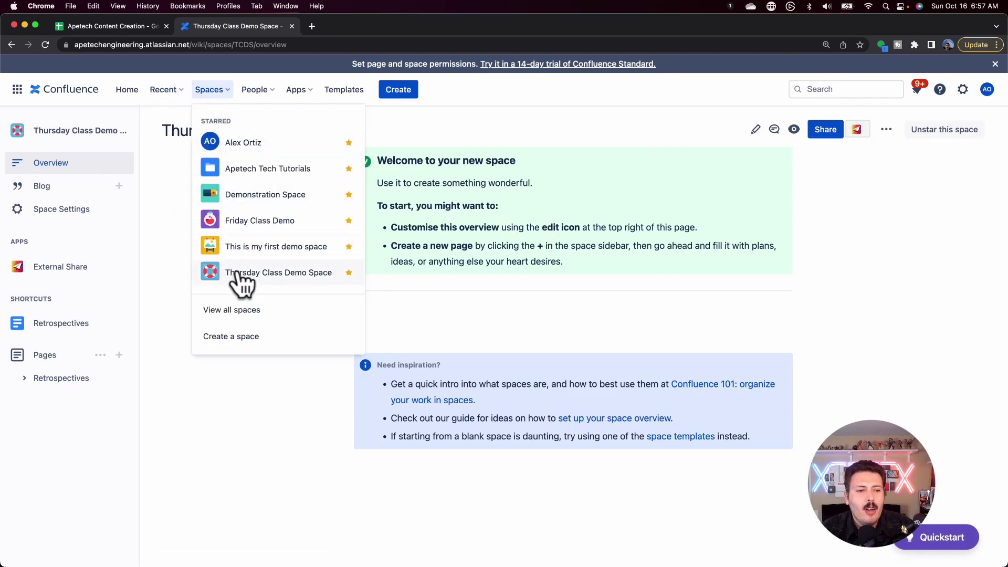
pyautogui.click(243, 311)
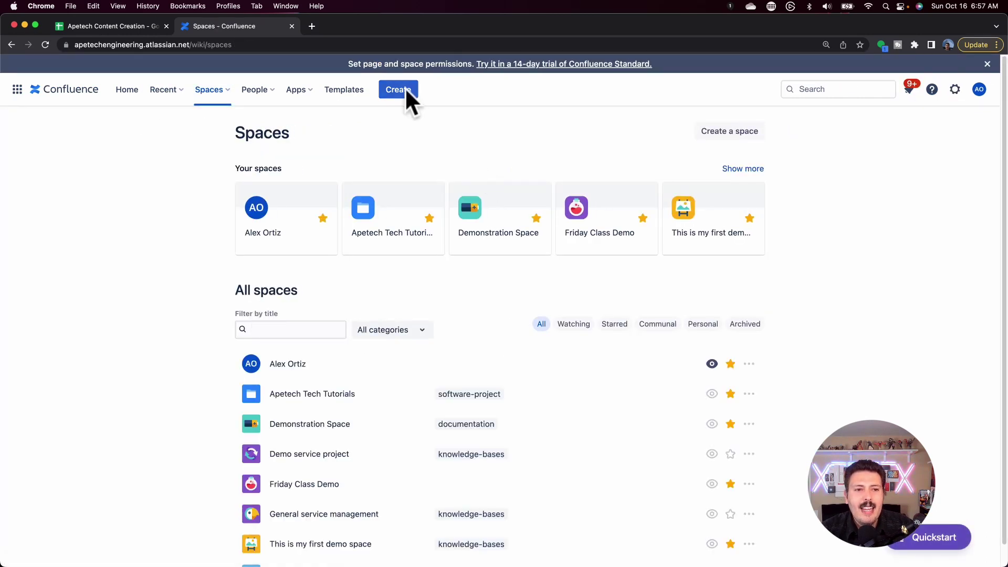
pyautogui.click(404, 89)
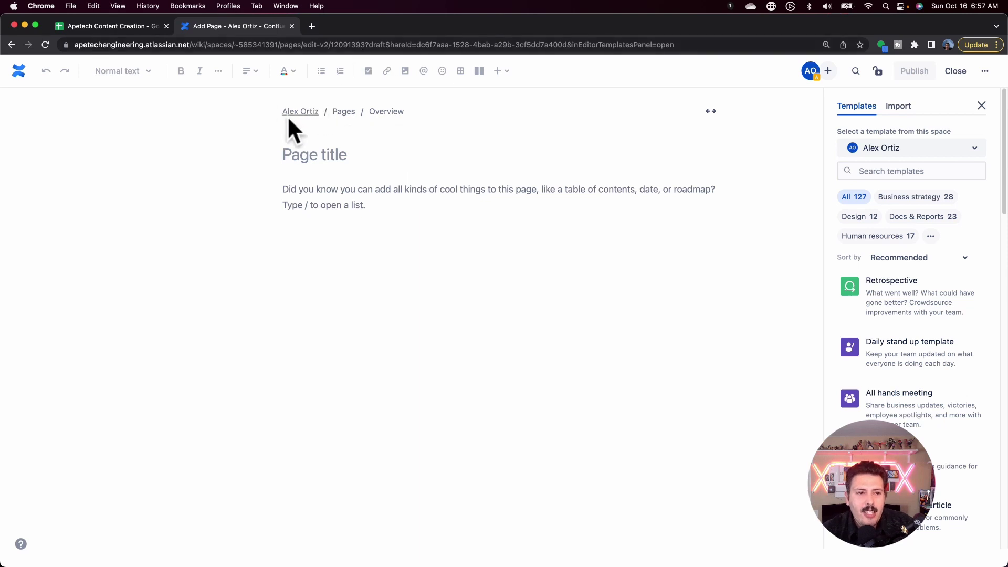
pyautogui.click(957, 72)
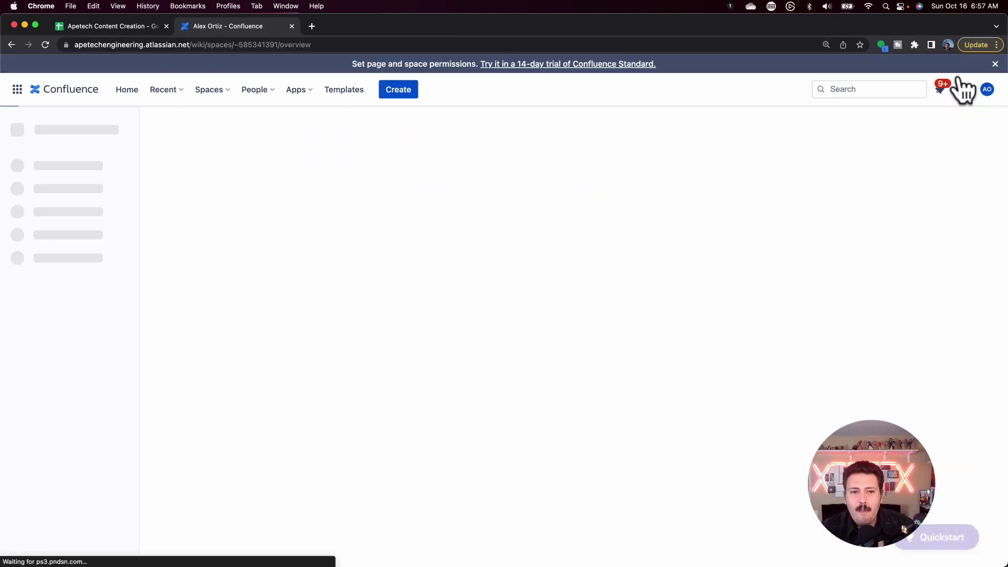
# Return to the Thursday Class Demo Space, start a blank page there, and close it without publishing.
pyautogui.click(211, 89)
pyautogui.click(283, 270)
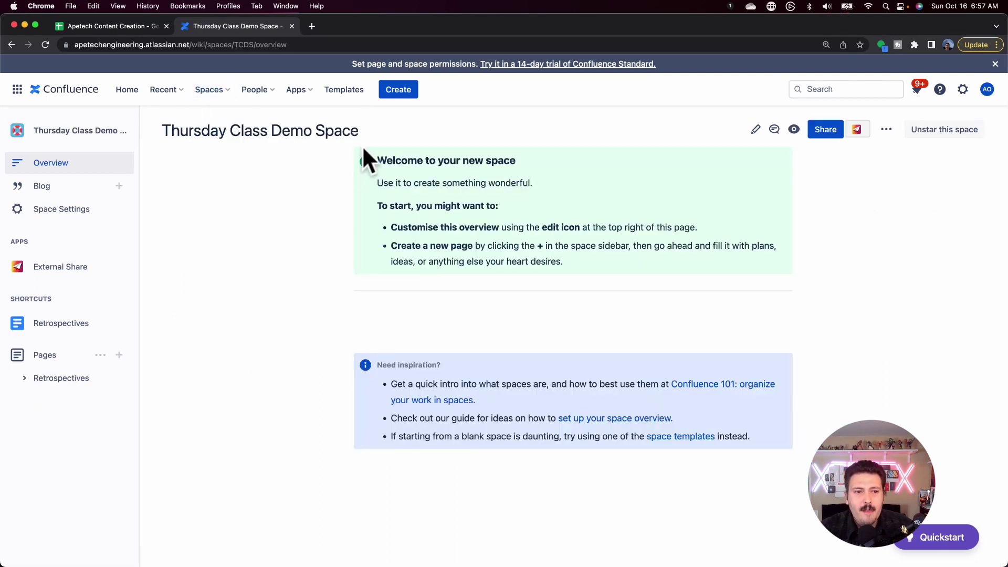
pyautogui.click(395, 96)
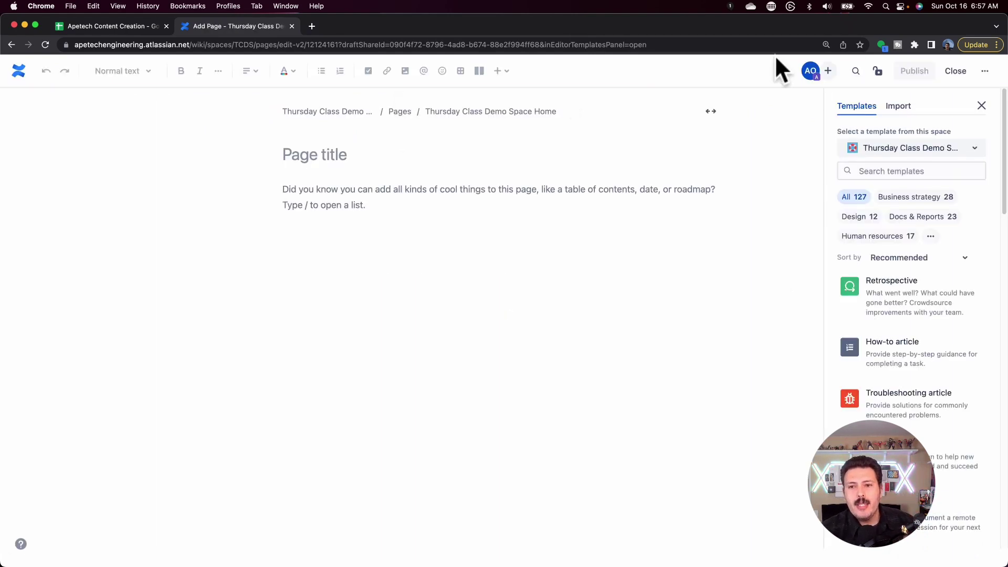
pyautogui.click(952, 72)
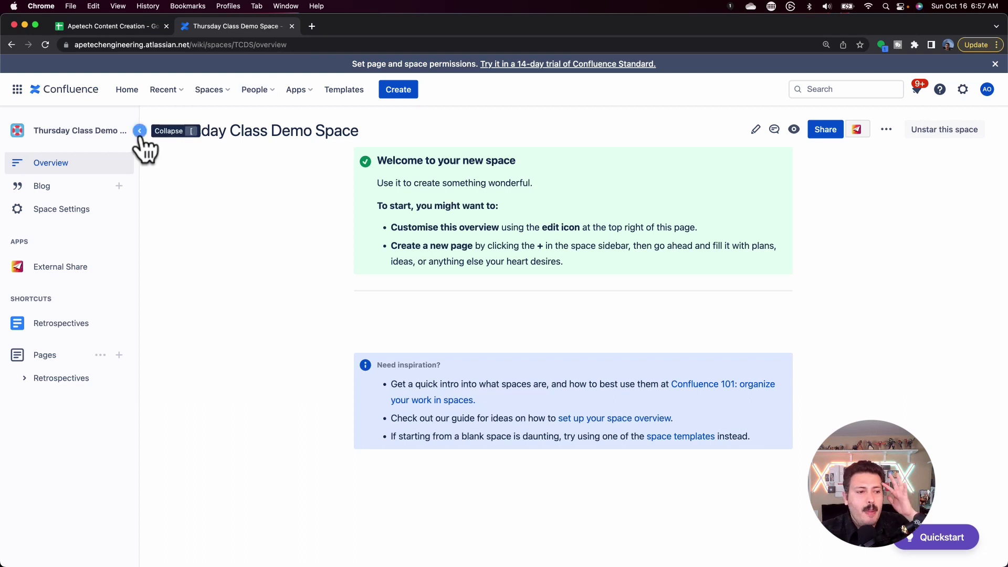
# Expand the Retrospectives page and its March 17 Retrospective child to examine the page hierarchy, and collapse the tree again.
pyautogui.moveTo(51, 376)
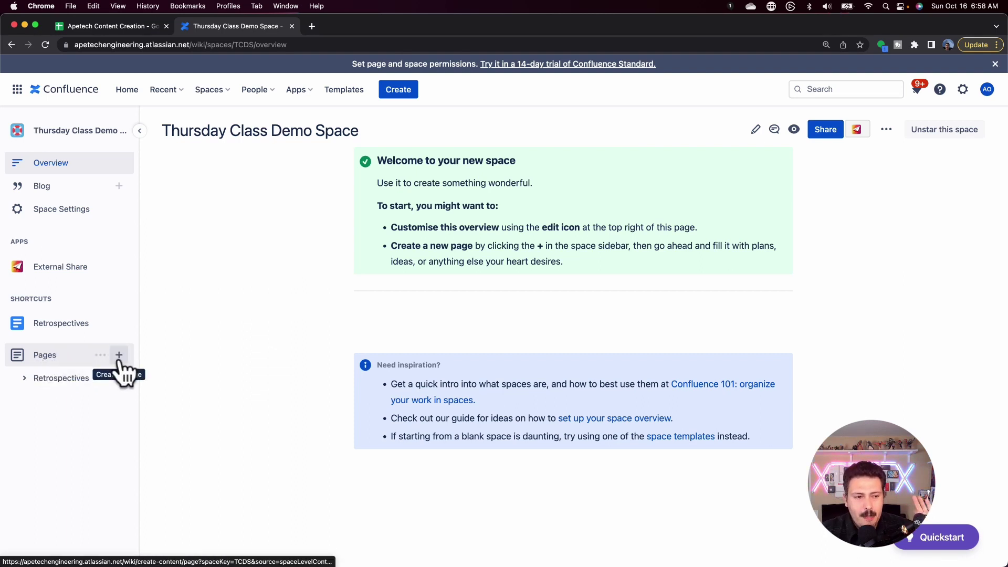
pyautogui.click(25, 379)
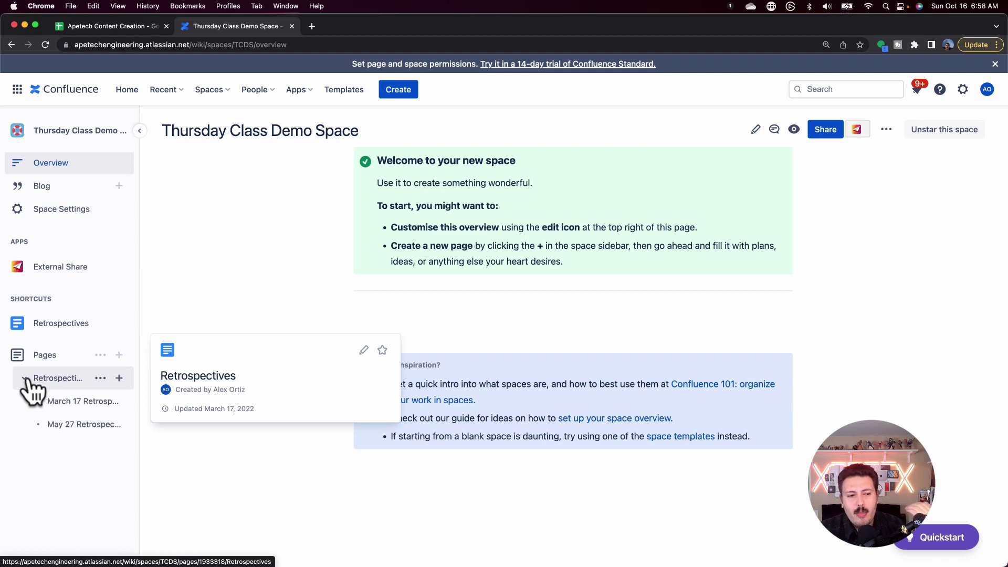
pyautogui.click(40, 402)
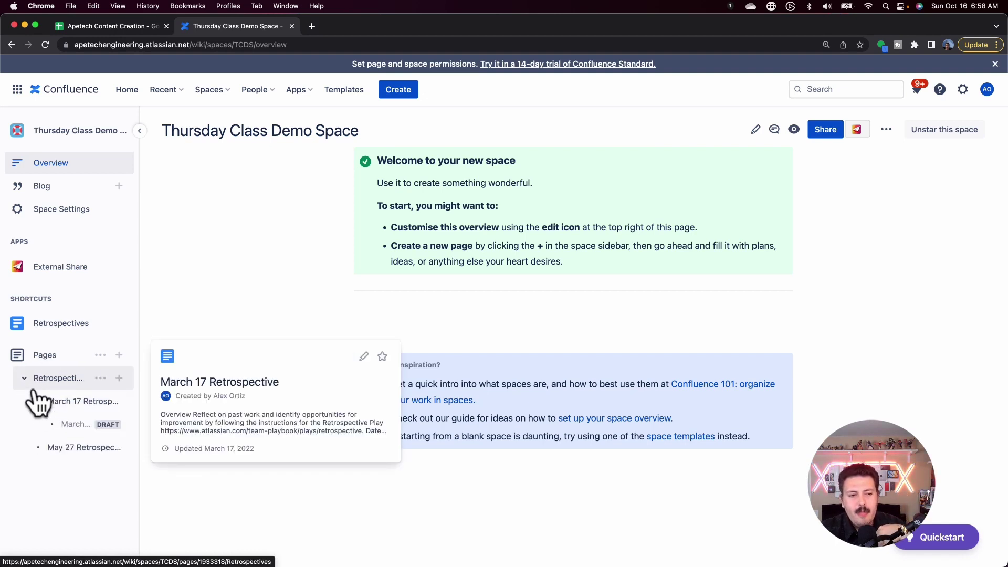
pyautogui.click(25, 378)
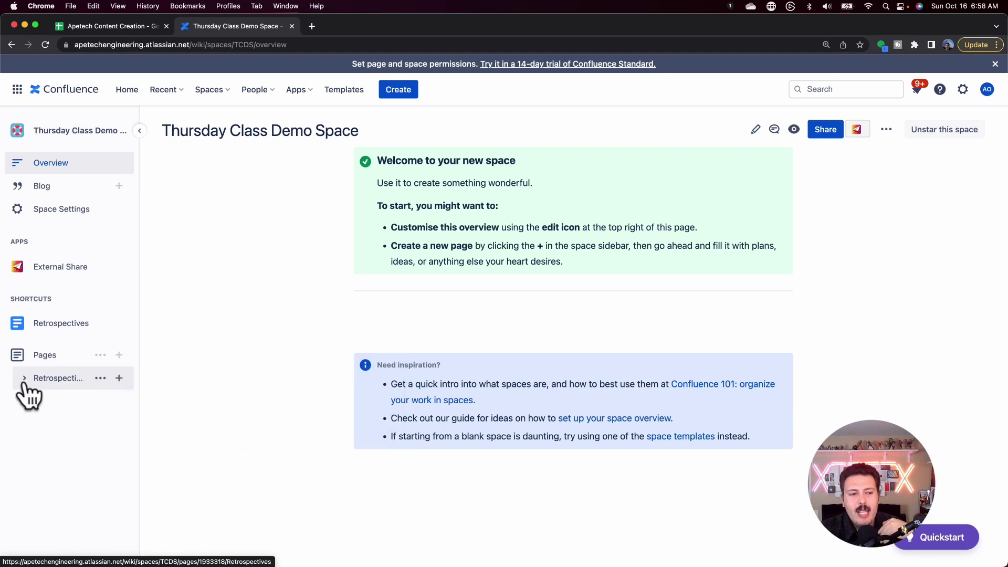
# Create a new top-level page titled "Meeting Notes" in the Thursday Class Demo Space and publish it.
pyautogui.click(119, 355)
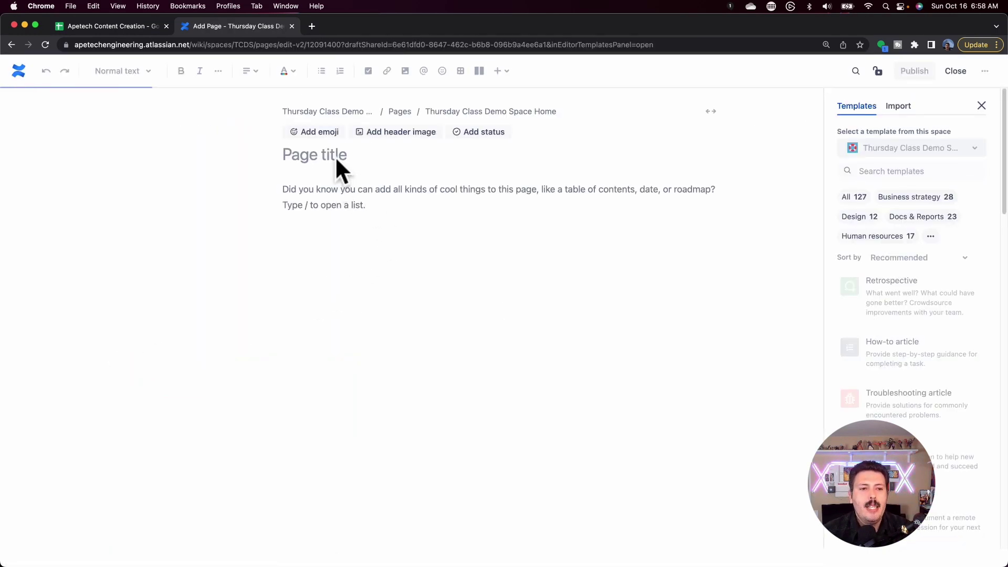
pyautogui.write('Meeting')
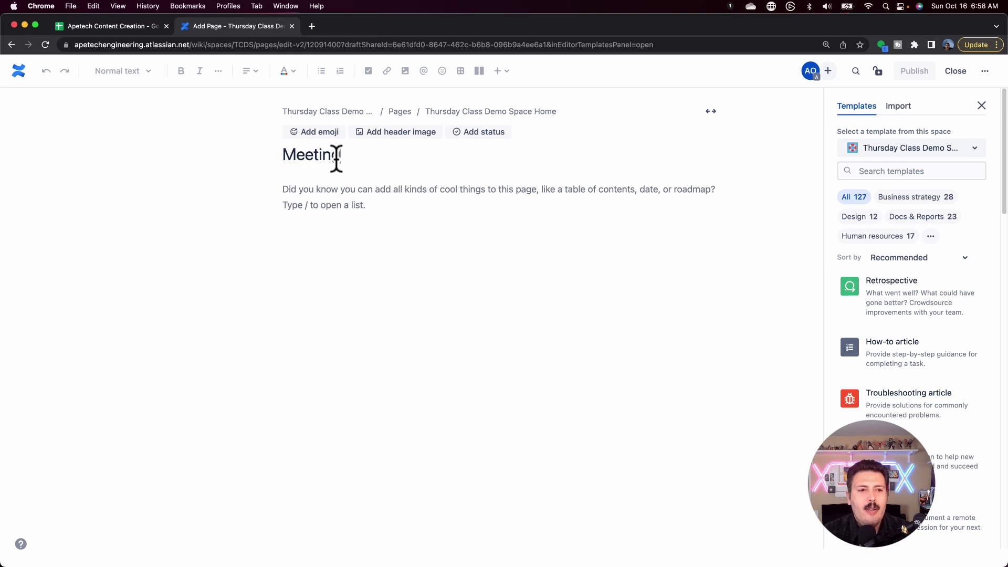
pyautogui.write(' Notes')
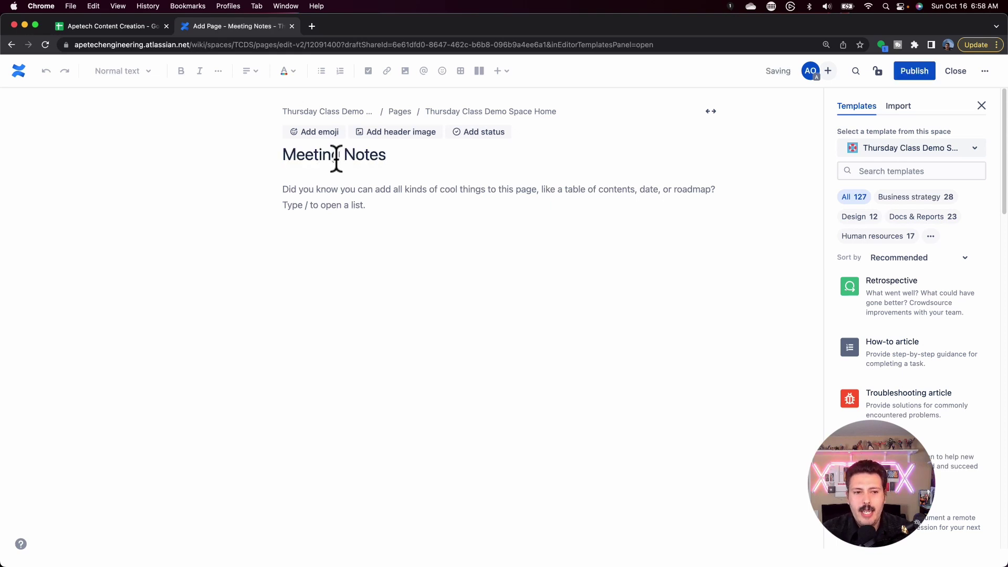
pyautogui.click(916, 71)
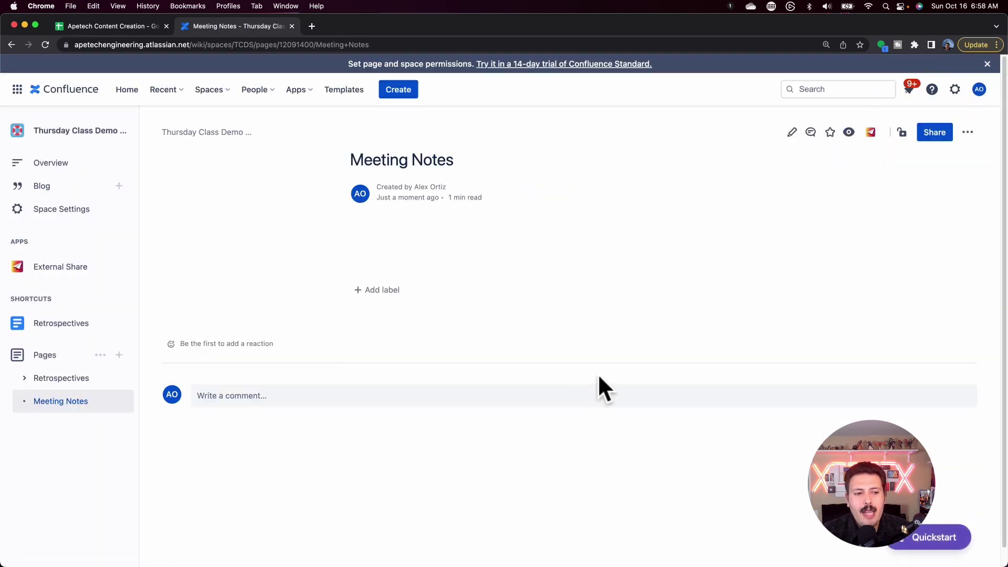
# Create a child page under Meeting Notes titled "Budget Meeting Notes" with the lines "This is my budget." and "We are not doing well.".
pyautogui.moveTo(59, 402)
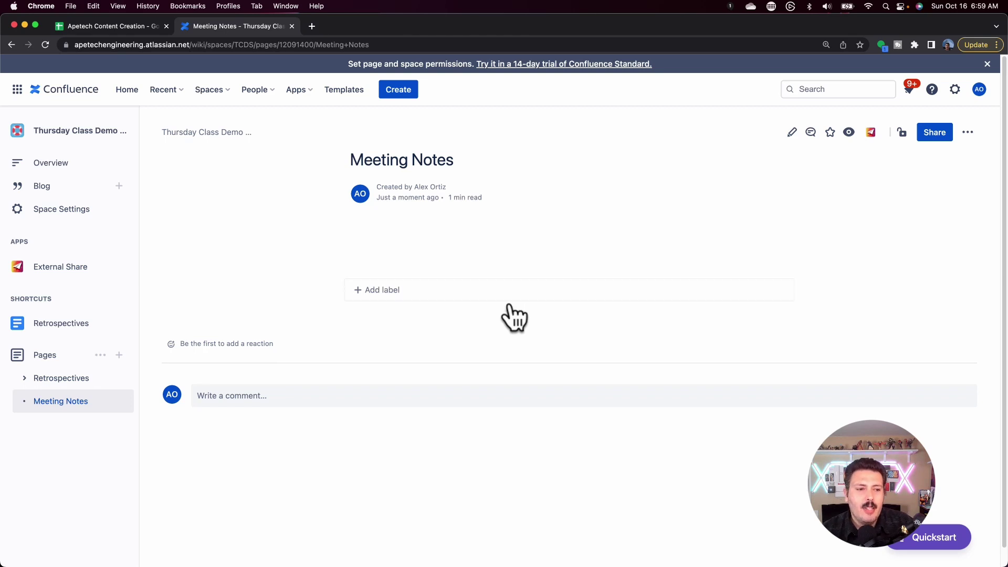
pyautogui.moveTo(109, 408)
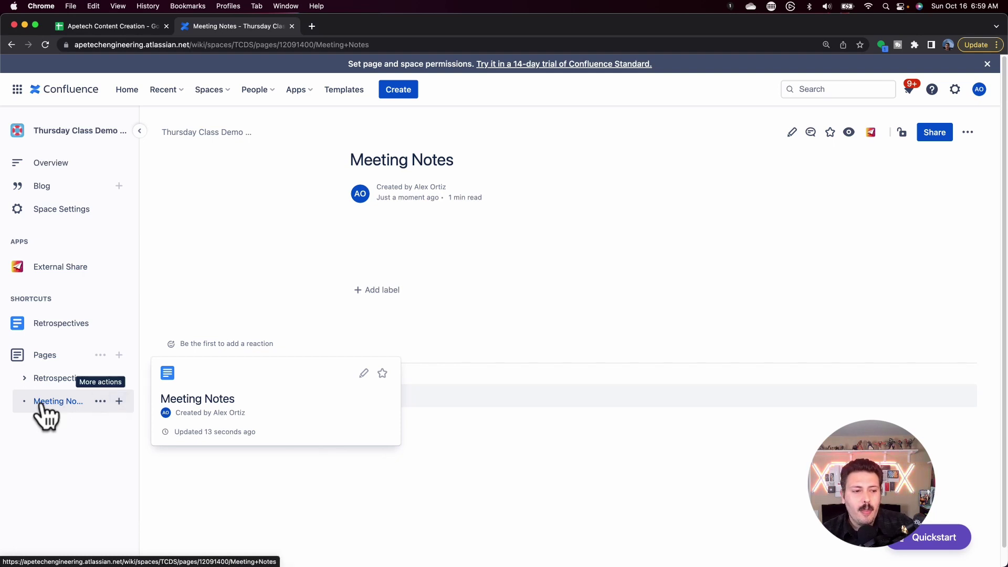
pyautogui.click(124, 402)
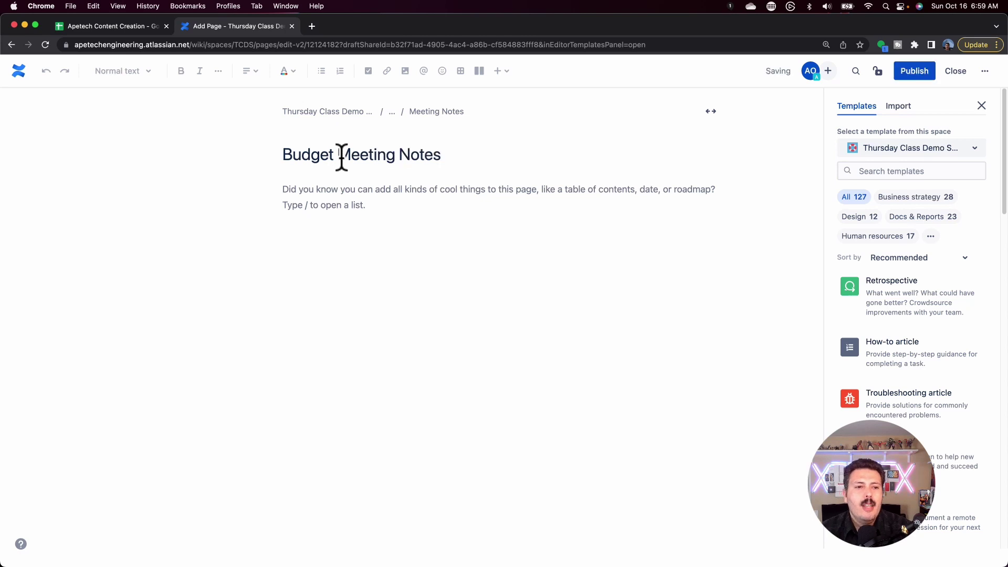
pyautogui.press('Return')
pyautogui.write('This is m')
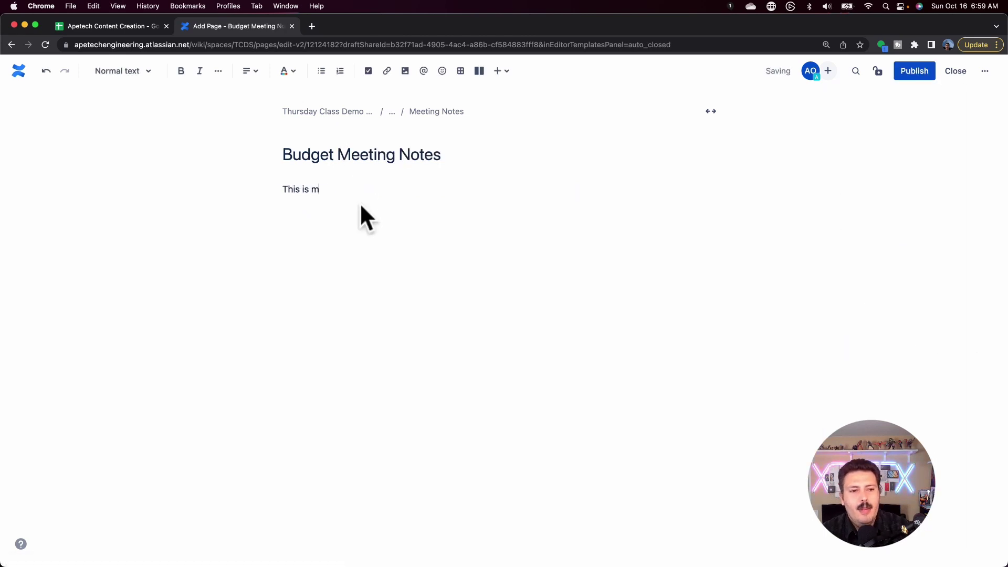
pyautogui.write('y budget')
pyautogui.press('Return')
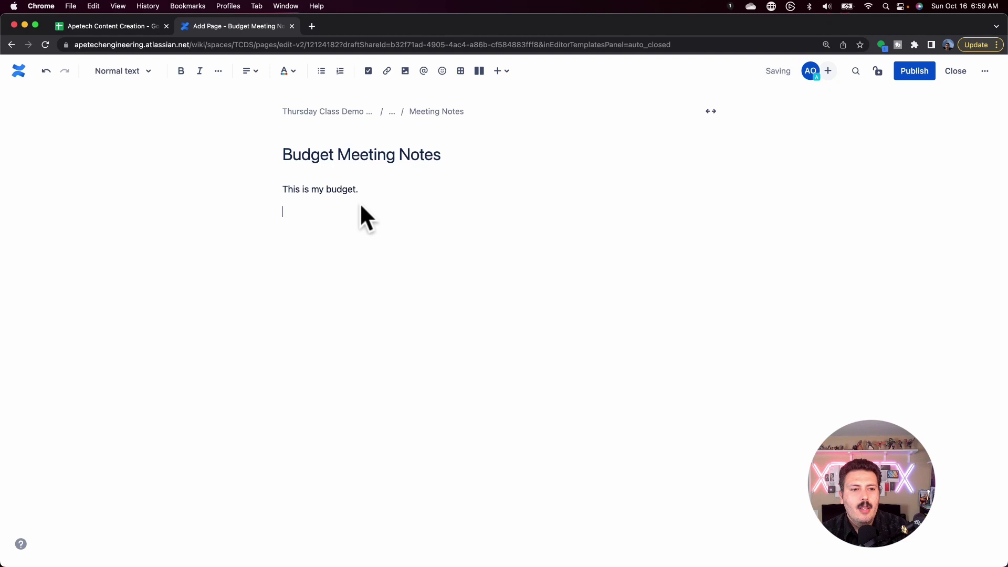
pyautogui.write('We d')
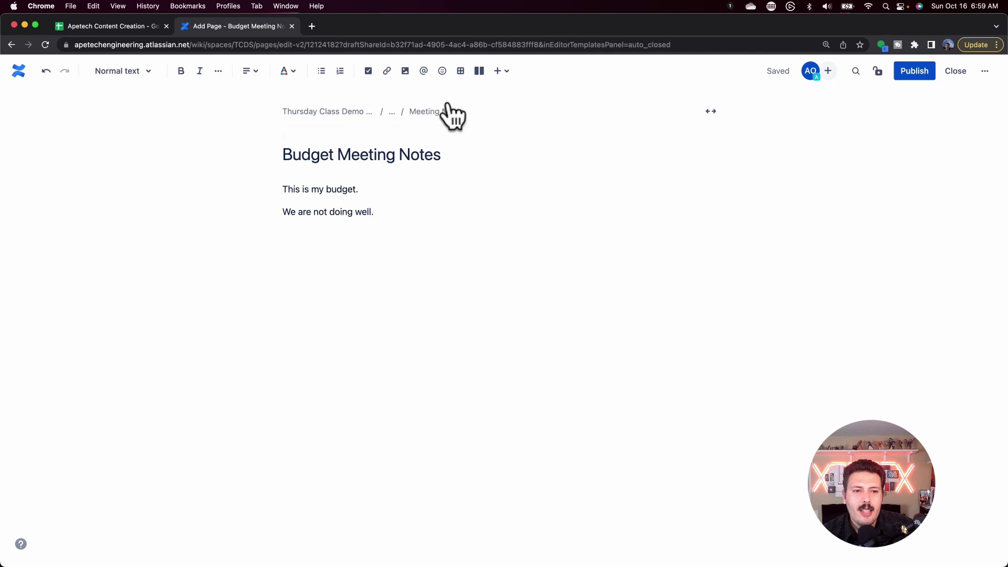
# Preview the Budget Meeting Notes page in full width, restore the narrow layout, and publish the page.
pyautogui.moveTo(401, 122)
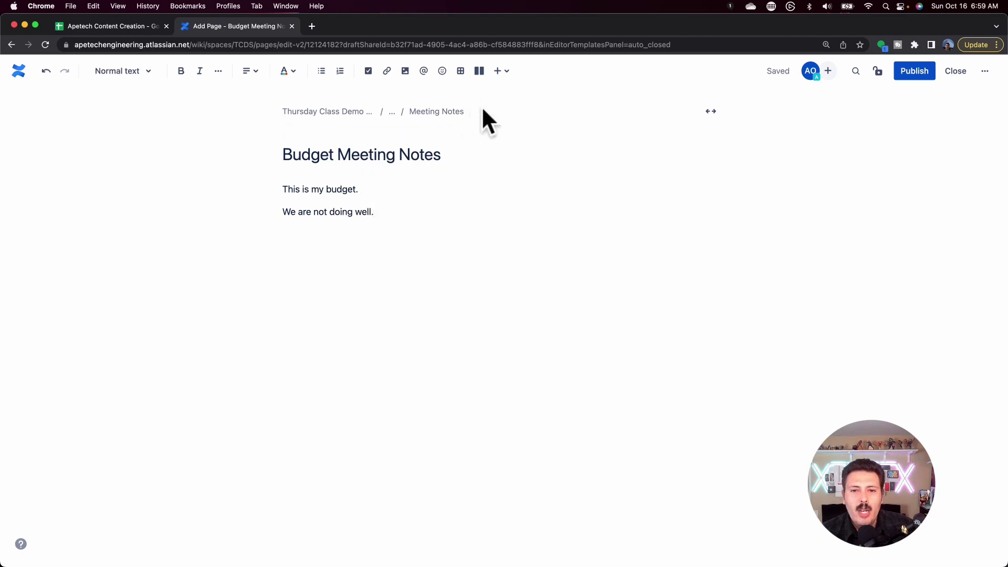
pyautogui.click(711, 112)
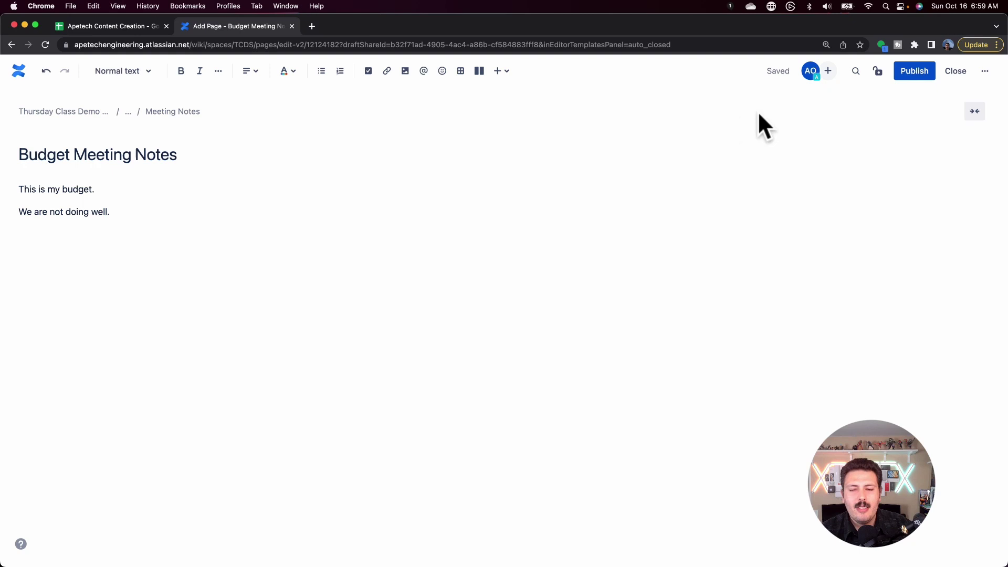
pyautogui.click(972, 111)
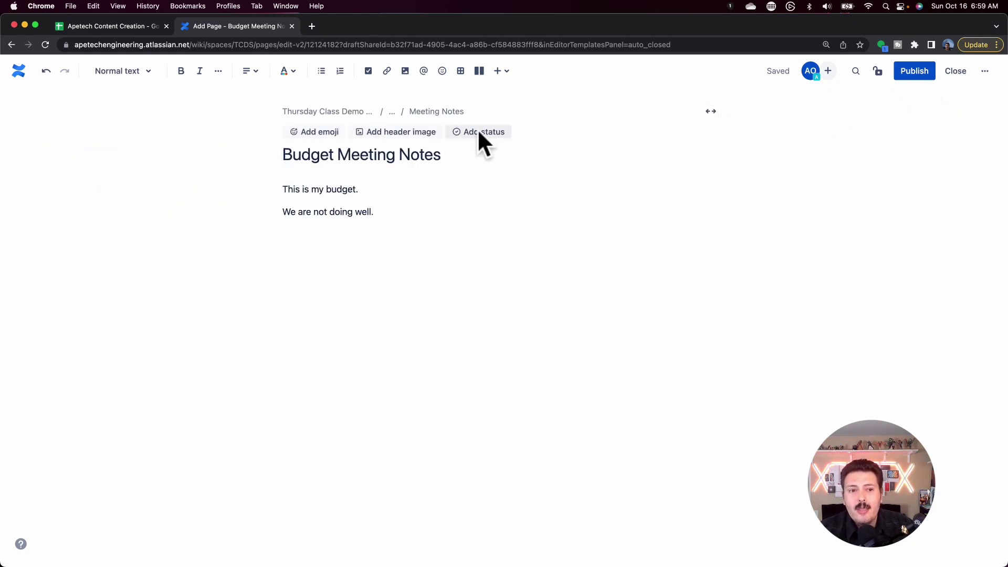
pyautogui.click(913, 73)
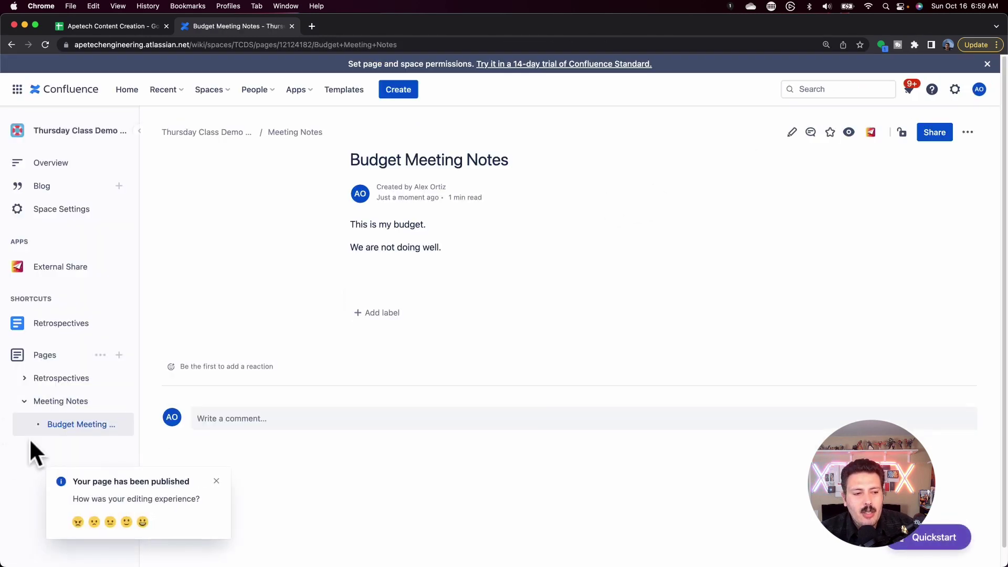
# Create a new top-level page titled "Budgets" in the Thursday Class Demo Space and publish it.
pyautogui.moveTo(58, 430)
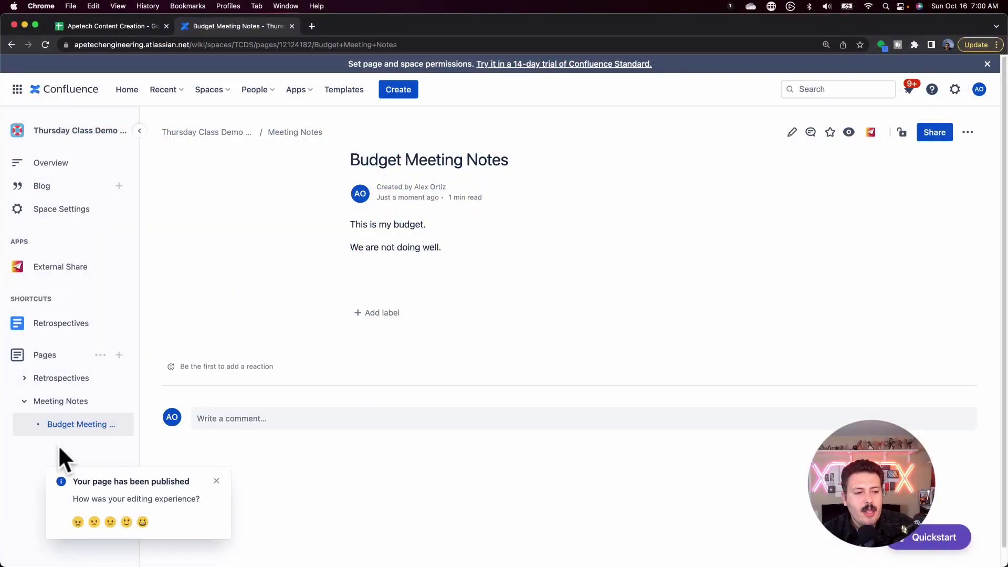
pyautogui.moveTo(61, 438)
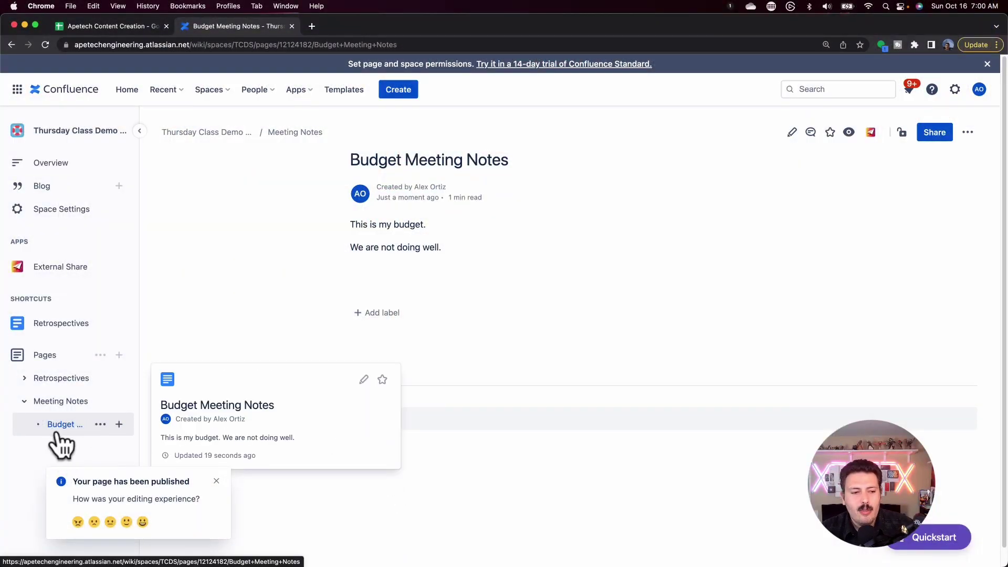
pyautogui.click(120, 355)
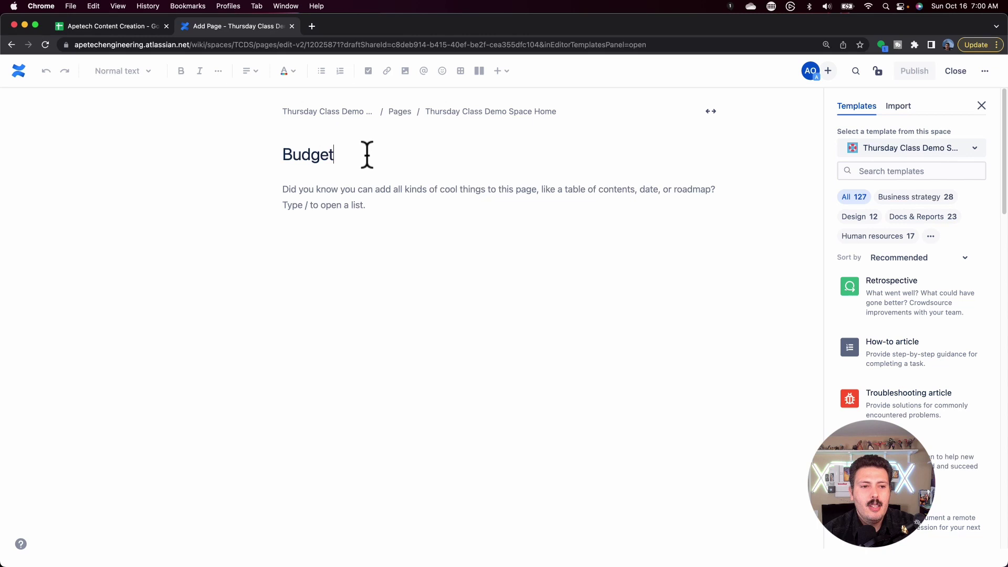
pyautogui.click(912, 74)
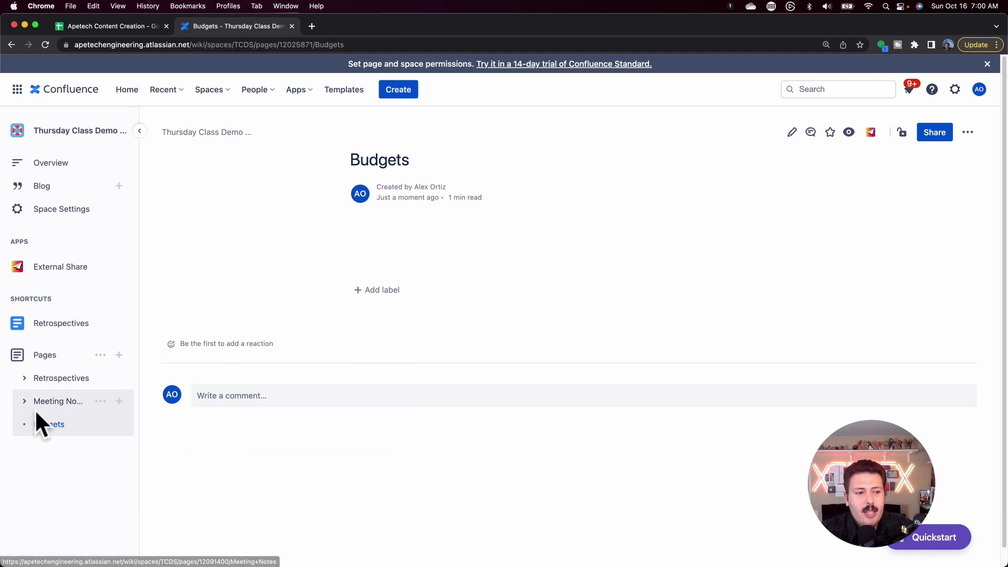
# Move the Budget Meeting Notes page from Meeting Notes to under Budgets in the page tree, and open it.
pyautogui.click(22, 404)
pyautogui.moveTo(52, 425); pyautogui.dragTo(73, 426)
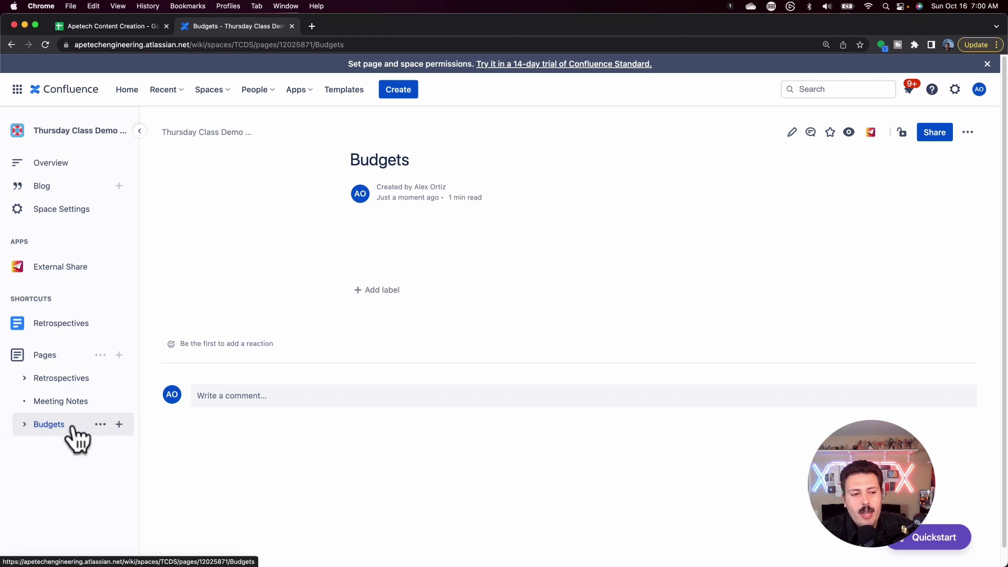
pyautogui.click(24, 425)
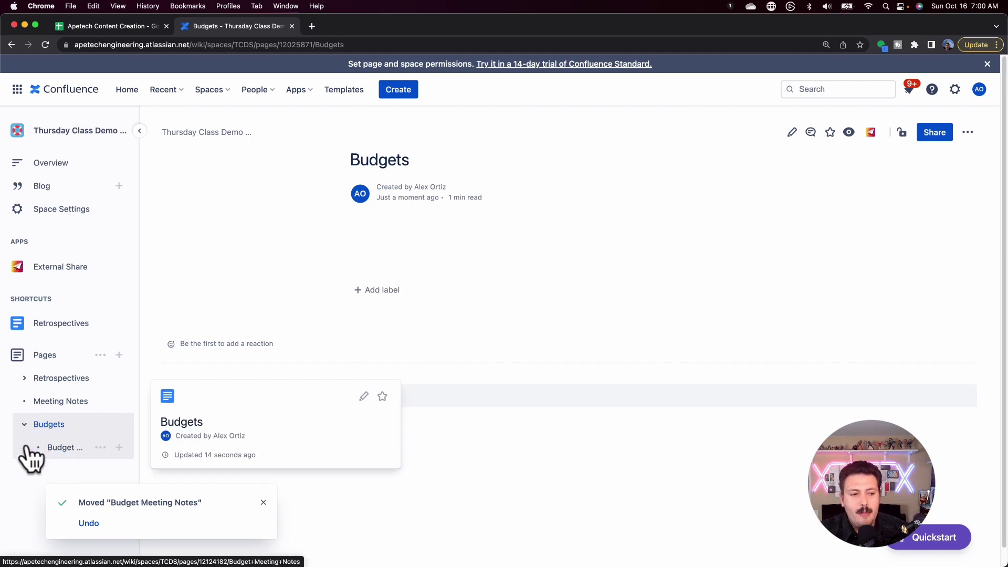
pyautogui.click(65, 452)
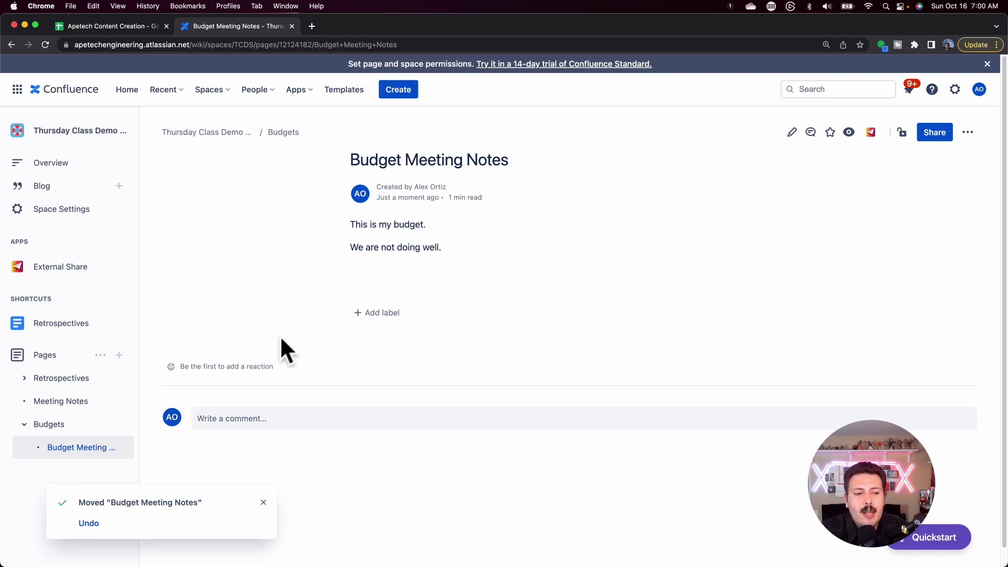
pyautogui.click(967, 133)
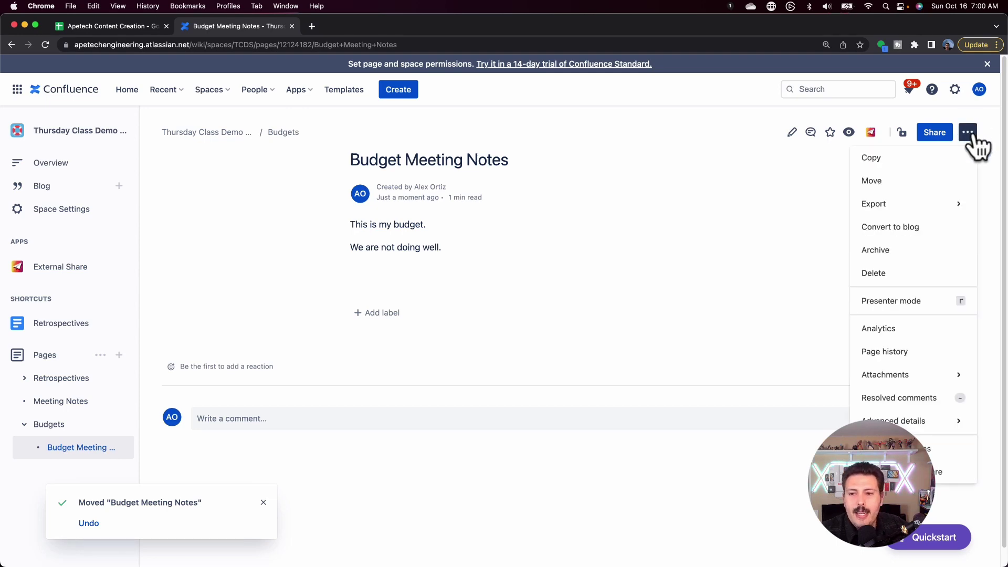
pyautogui.click(894, 181)
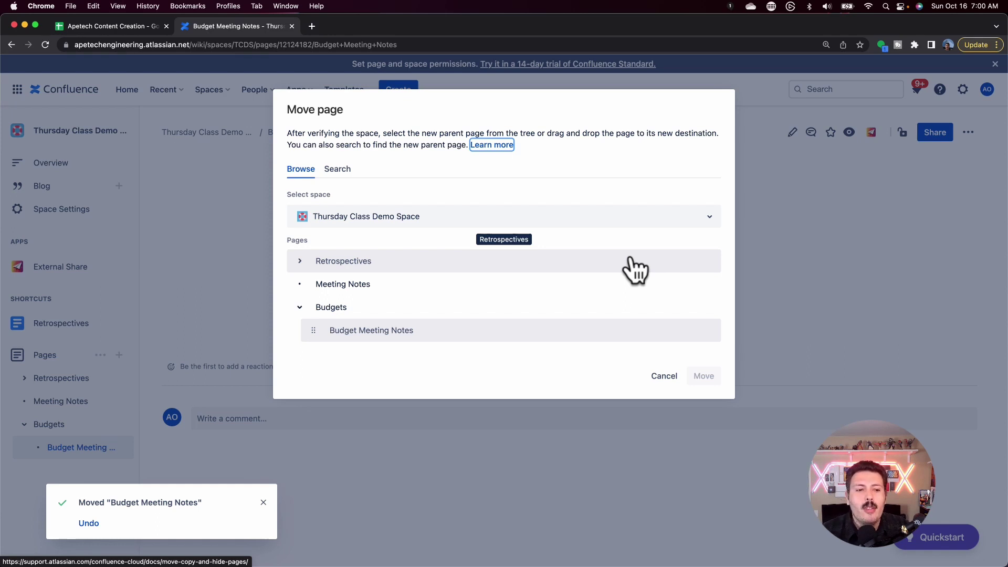
pyautogui.click(326, 312)
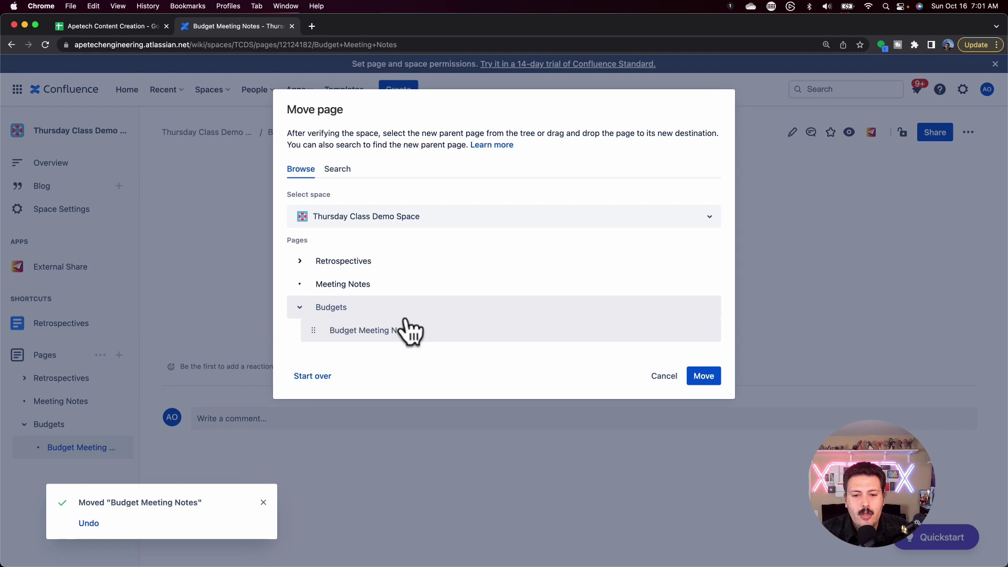
pyautogui.moveTo(367, 312); pyautogui.dragTo(336, 302)
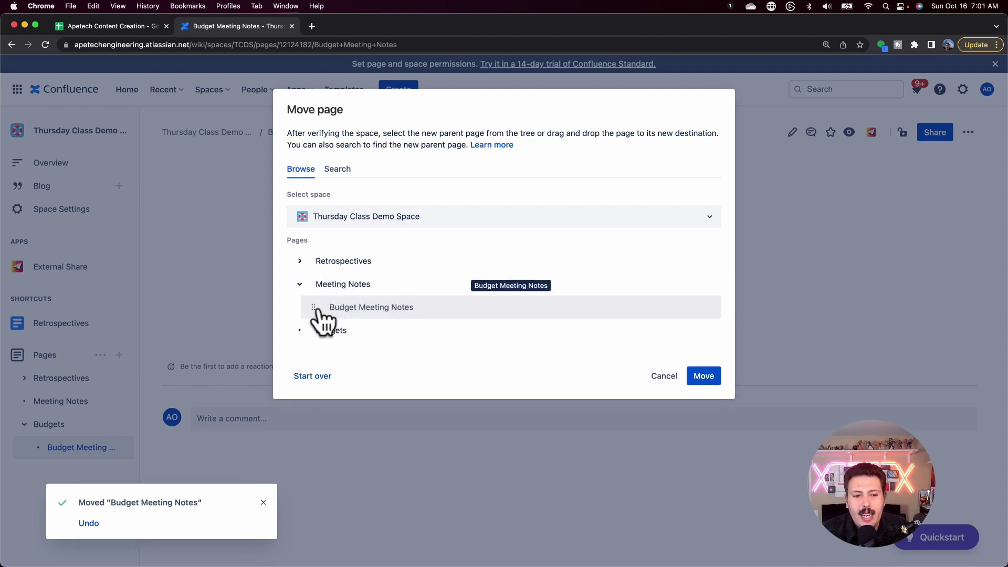
pyautogui.click(665, 377)
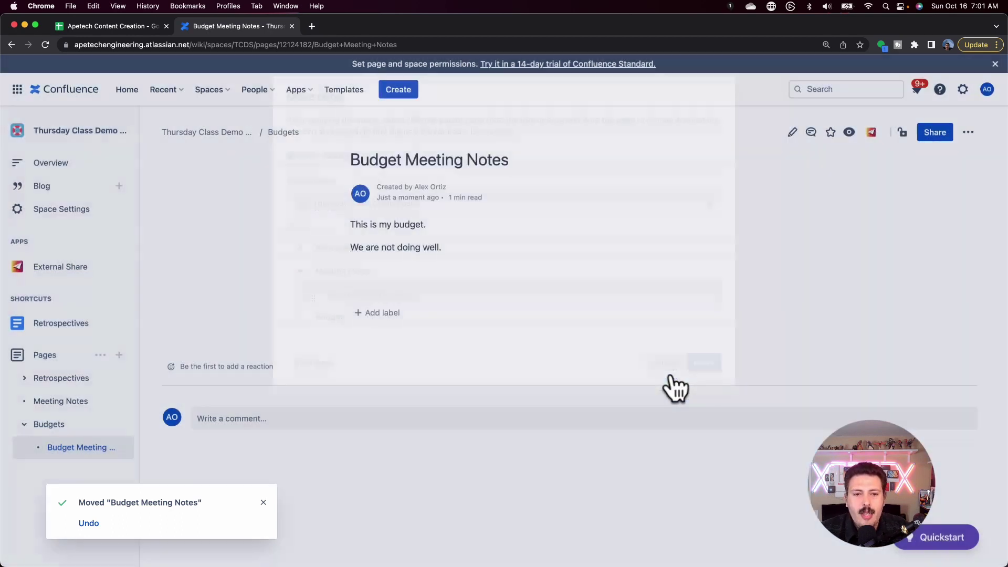
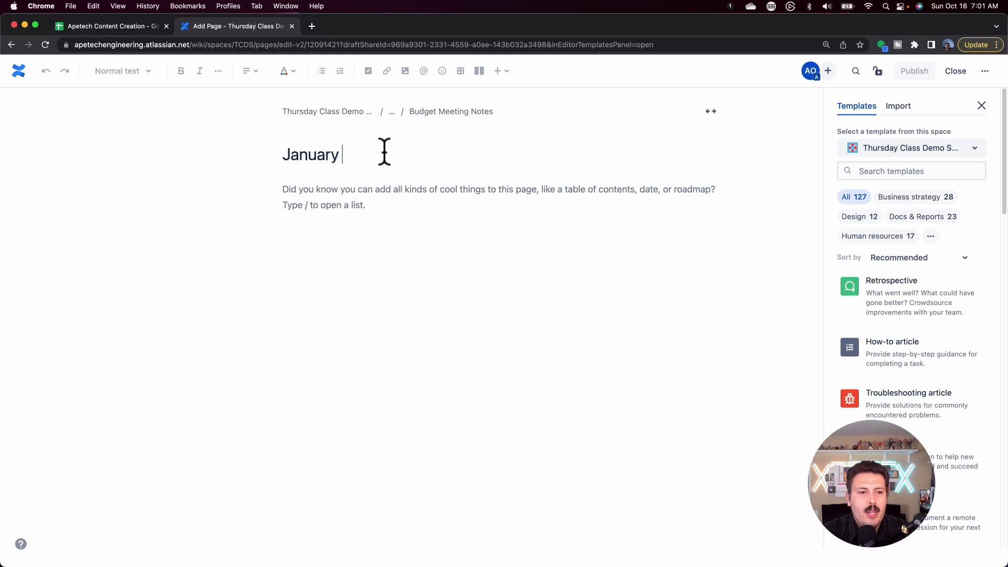
# Create a child page under Budget Meeting Notes titled "January Budget" and publish it.
pyautogui.write('et')
pyautogui.click(905, 77)
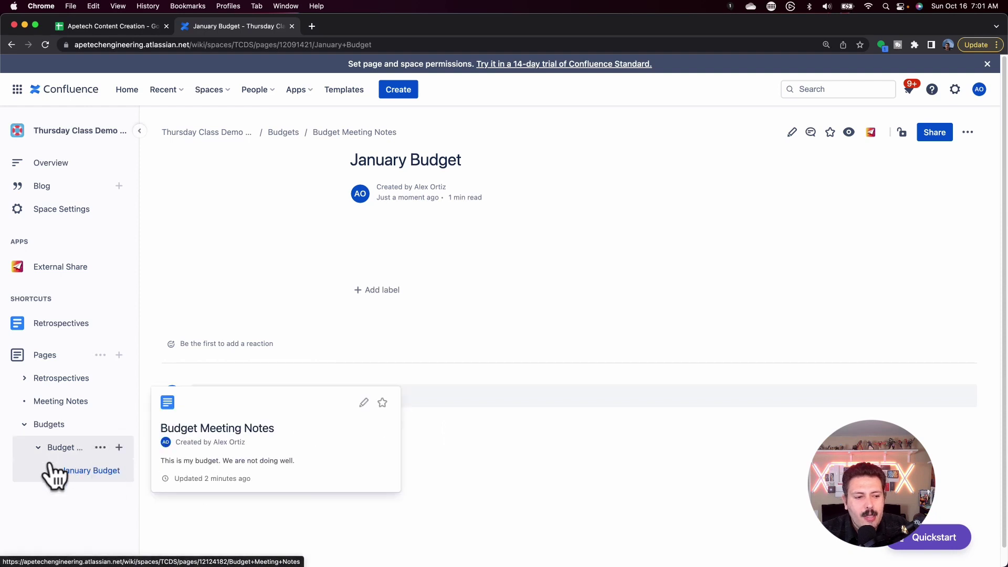
# Move January Budget directly under Budgets in the page tree, and nest Budget Meeting Notes beneath January Budget.
pyautogui.moveTo(72, 478); pyautogui.dragTo(50, 472)
pyautogui.click(25, 402)
pyautogui.click(38, 447)
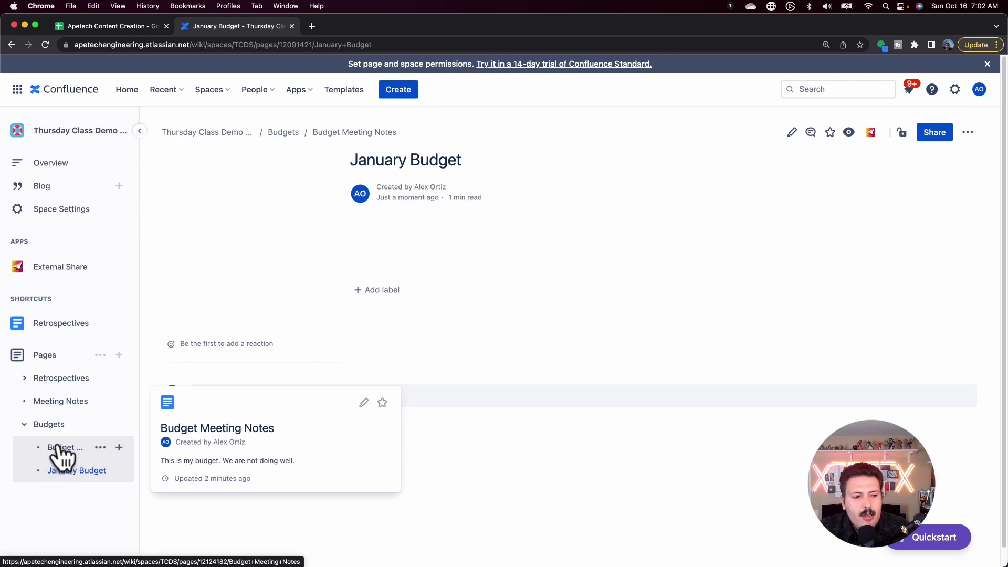
pyautogui.moveTo(60, 449); pyautogui.dragTo(87, 471)
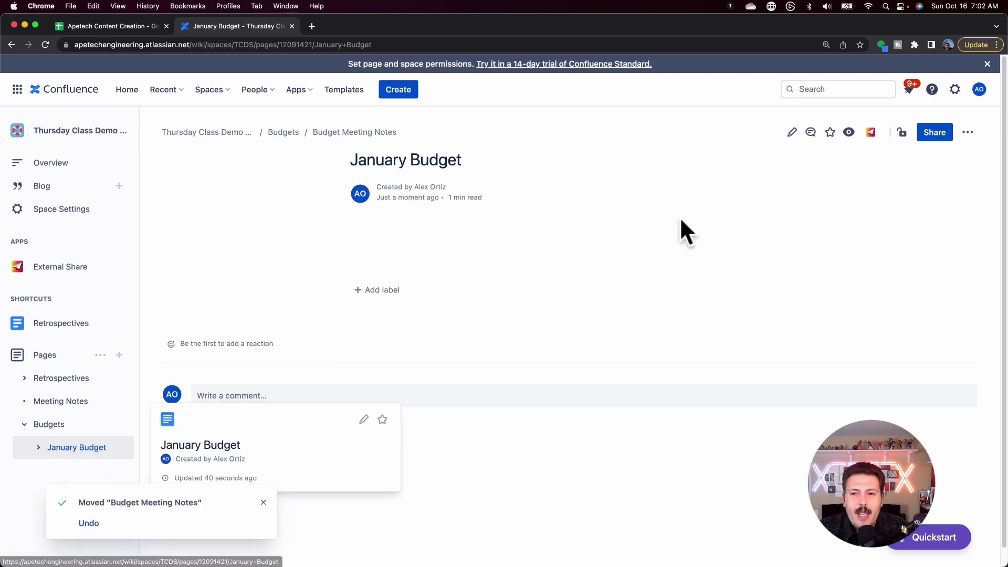
# Move the January Budget page with its child page under Meeting Notes using the Move page dialog.
pyautogui.click(974, 132)
pyautogui.click(915, 181)
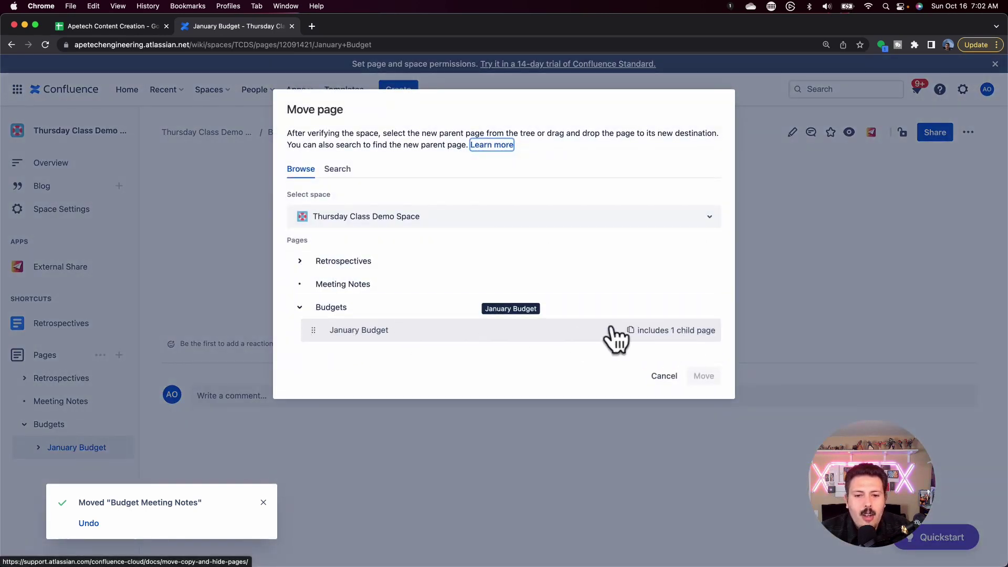
pyautogui.moveTo(313, 330); pyautogui.dragTo(353, 302)
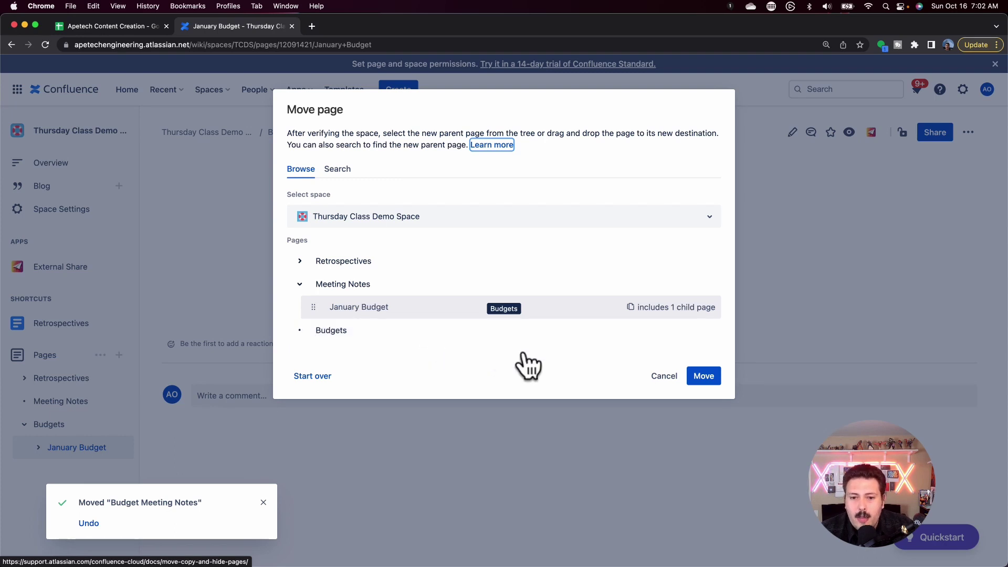
pyautogui.click(702, 376)
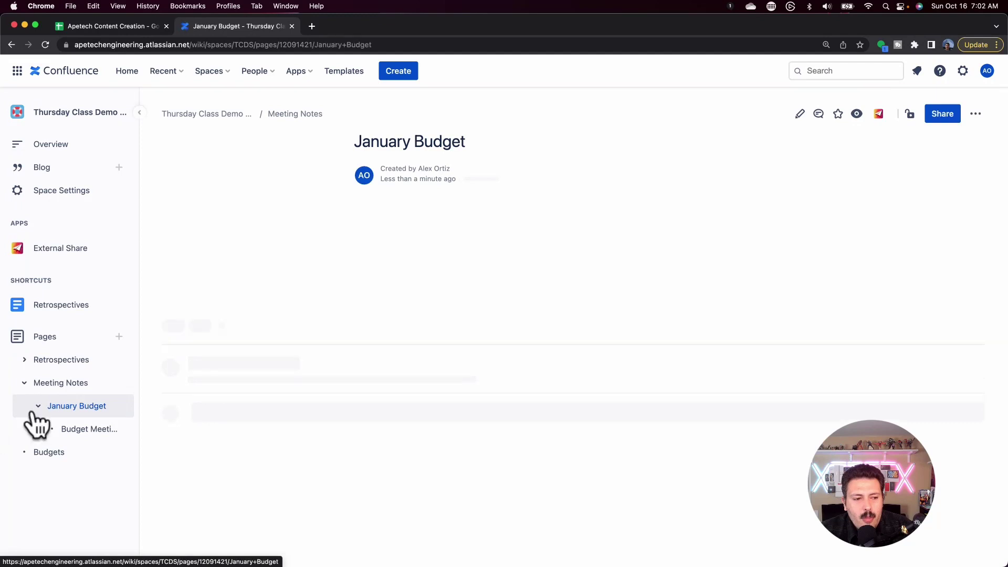
# Move the January Budget page and its child page from Meeting Notes to under Budgets in the page tree.
pyautogui.moveTo(53, 428)
pyautogui.mouseDown()
pyautogui.moveTo(58, 466)
pyautogui.moveTo(63, 432)
pyautogui.moveTo(63, 441)
pyautogui.mouseUp()
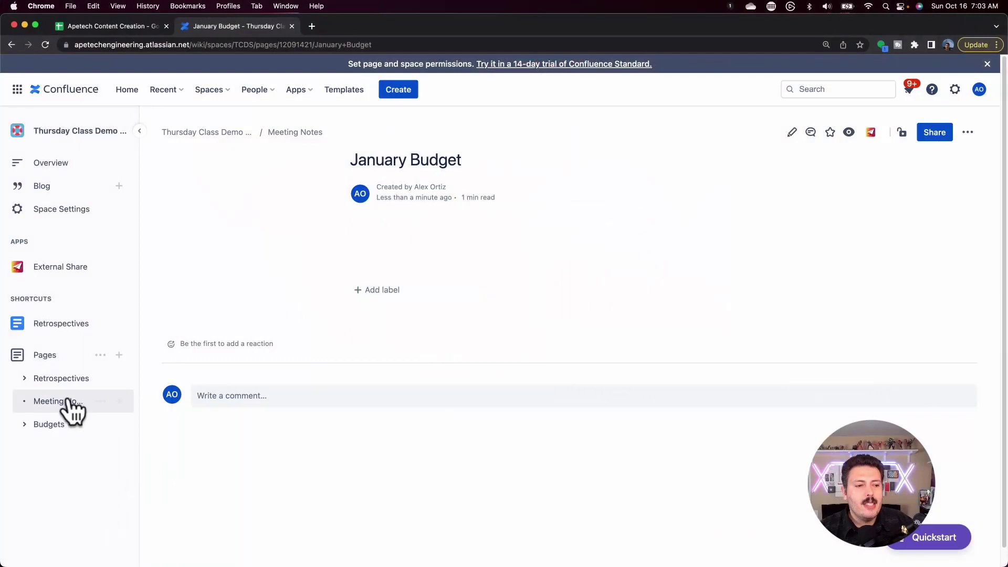
pyautogui.moveTo(52, 409)
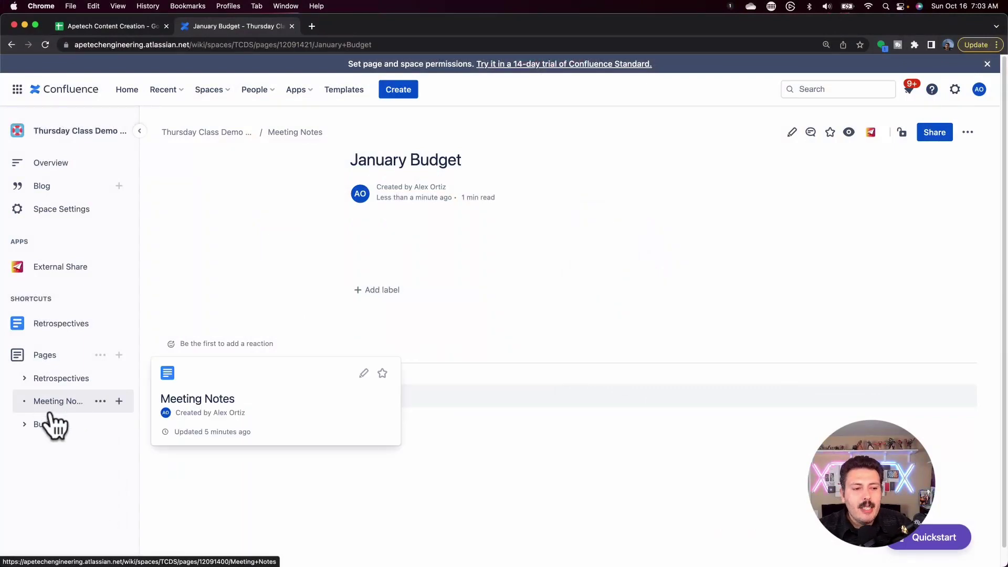
pyautogui.moveTo(51, 427)
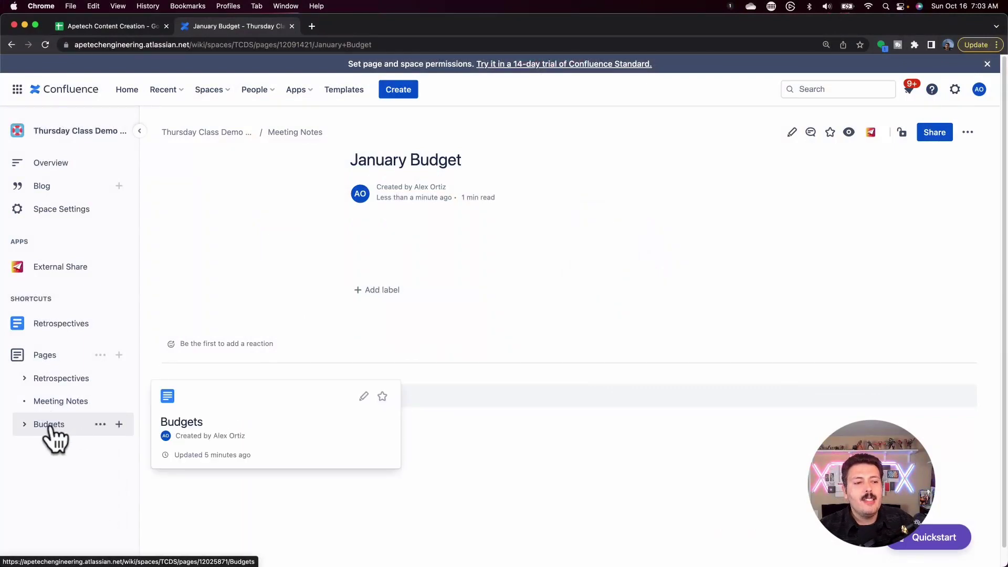